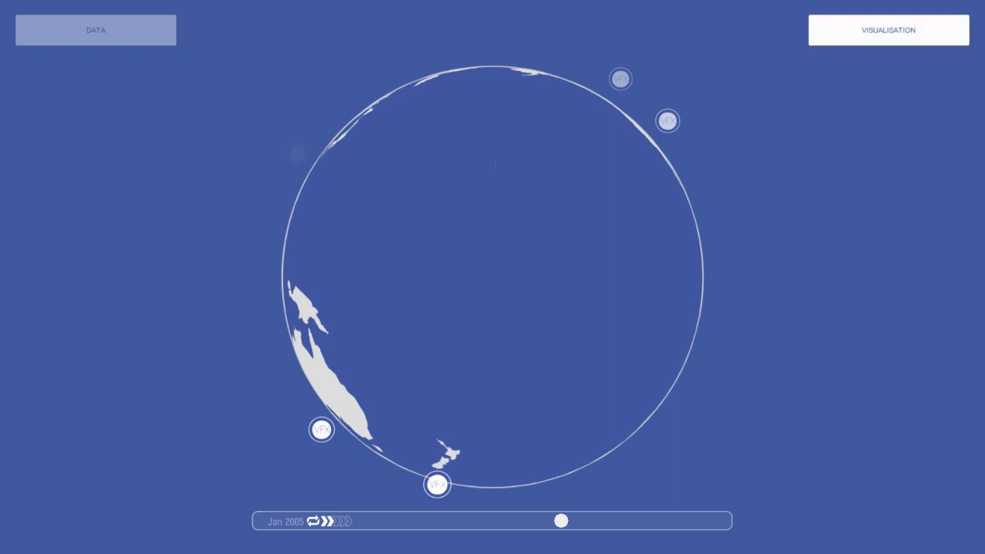
Open the visualisation options and cycle the Migration Mode through All, External and Internal, finishing on All.
click(889, 30)
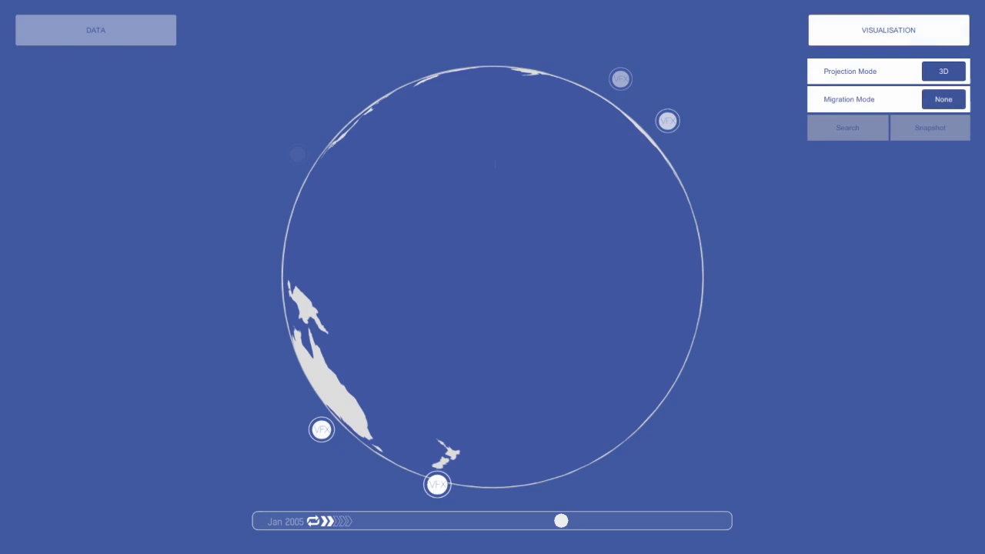
click(944, 99)
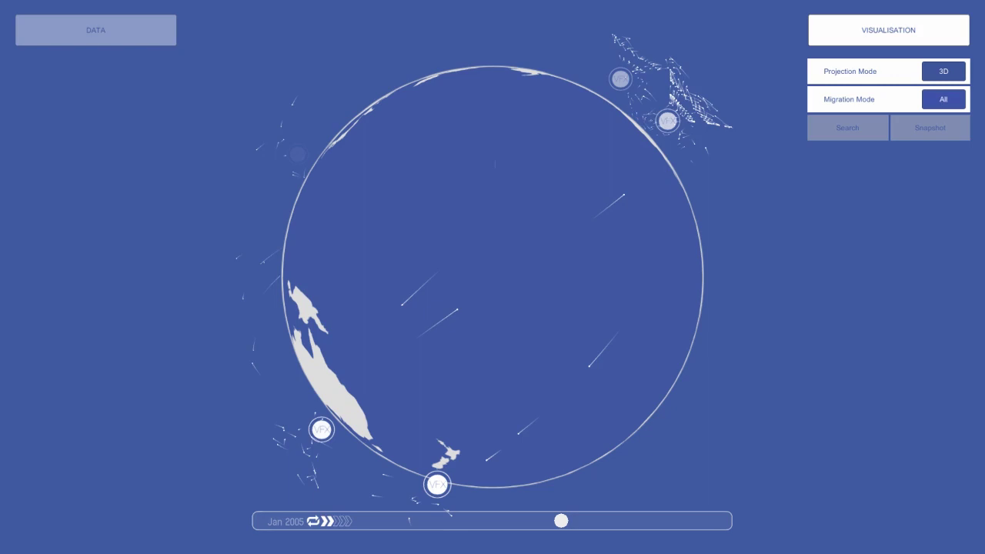
click(944, 99)
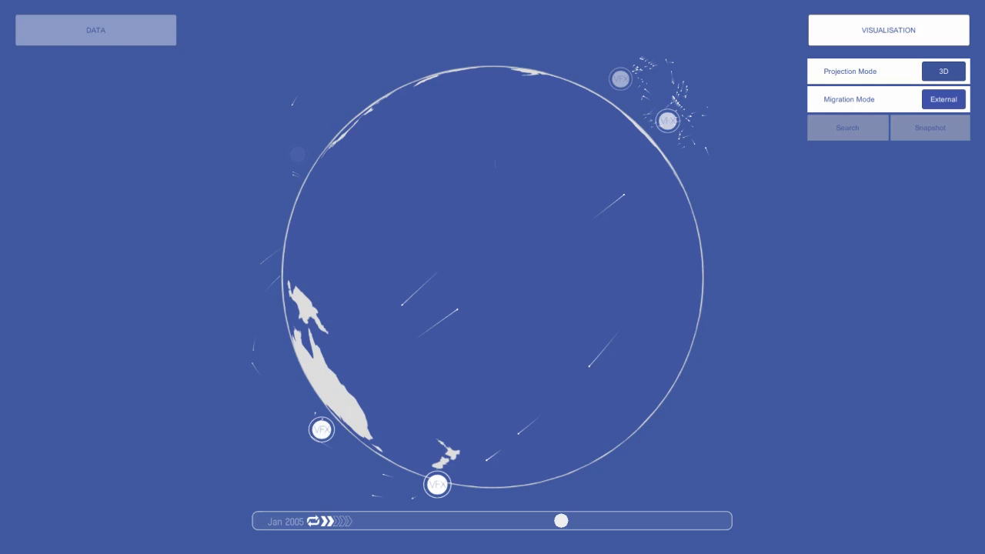
click(944, 100)
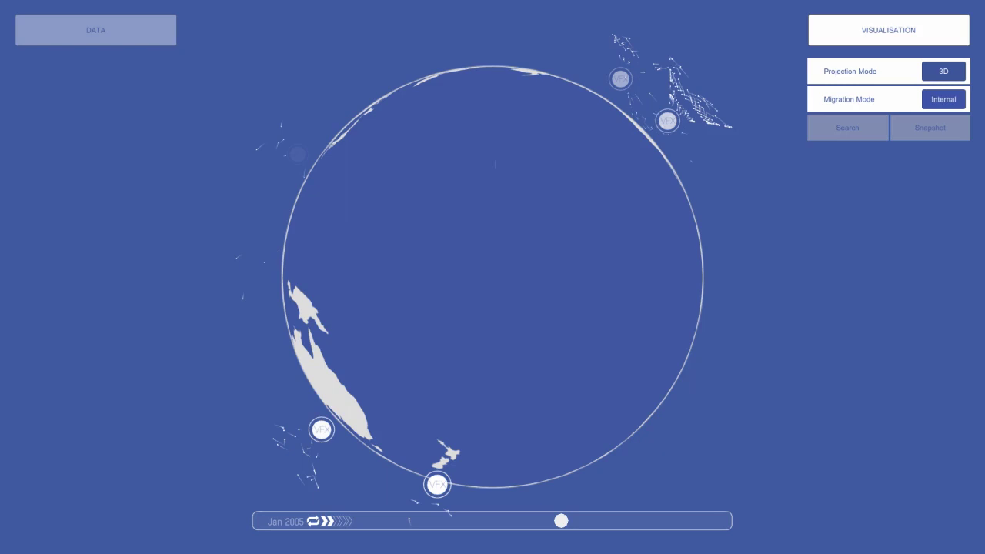
click(944, 99)
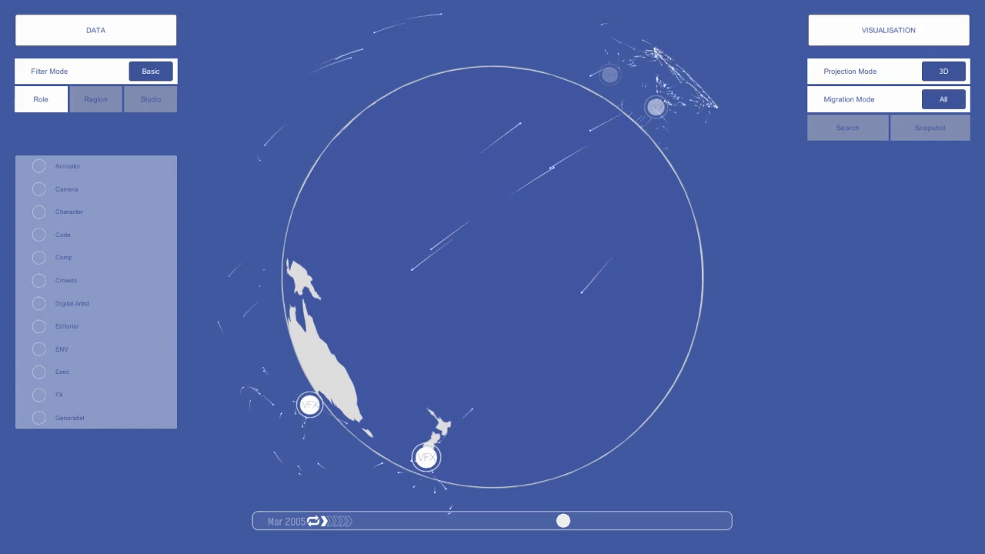
Look through the Region and Studio filter lists and return to the Role list.
click(96, 99)
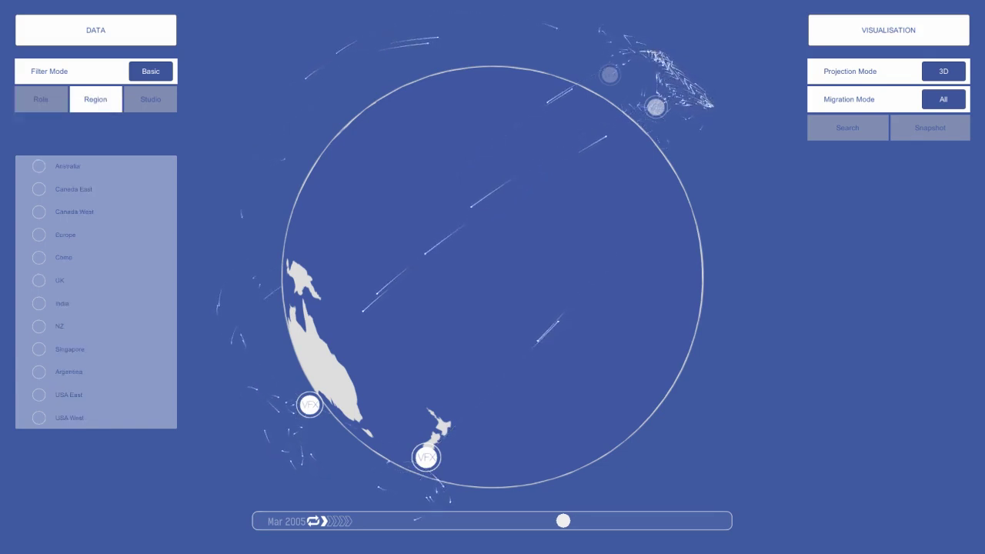
click(150, 99)
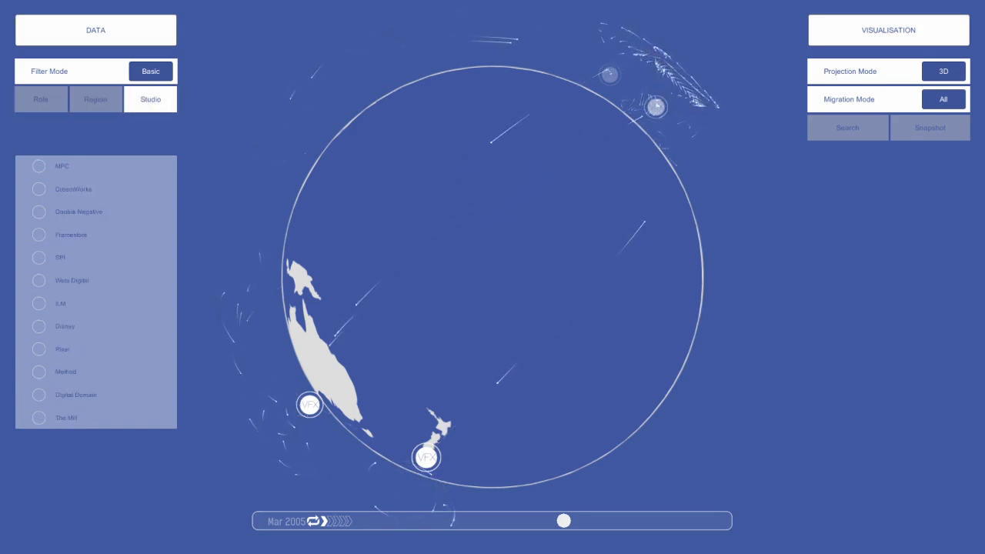
click(41, 99)
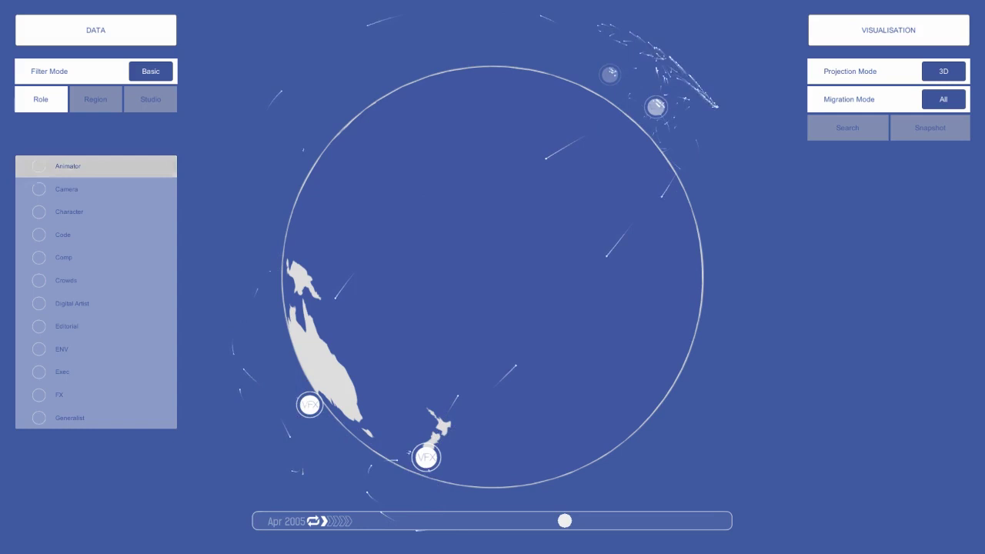
Filter the data by the Animator role, the Australia region and the Weta Digital studio.
click(38, 166)
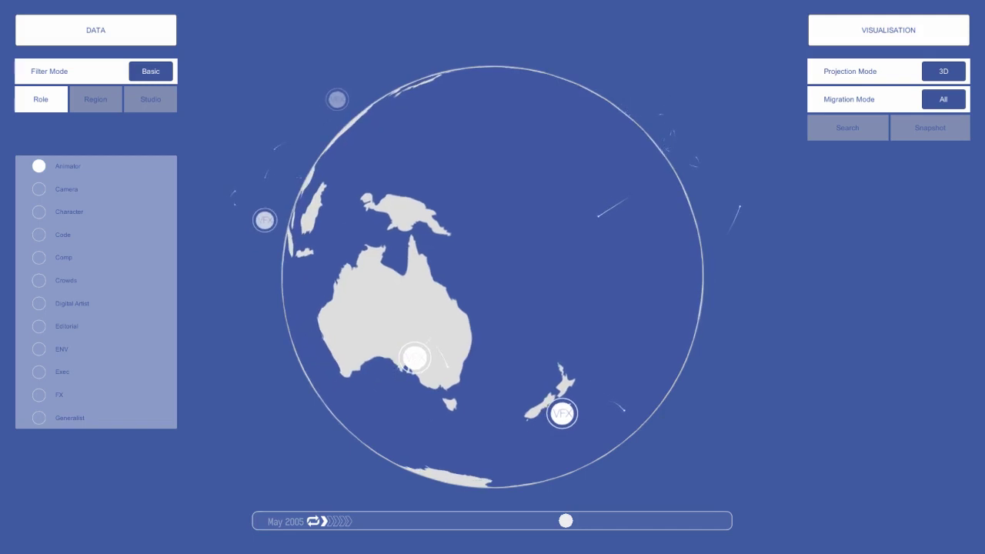
click(96, 99)
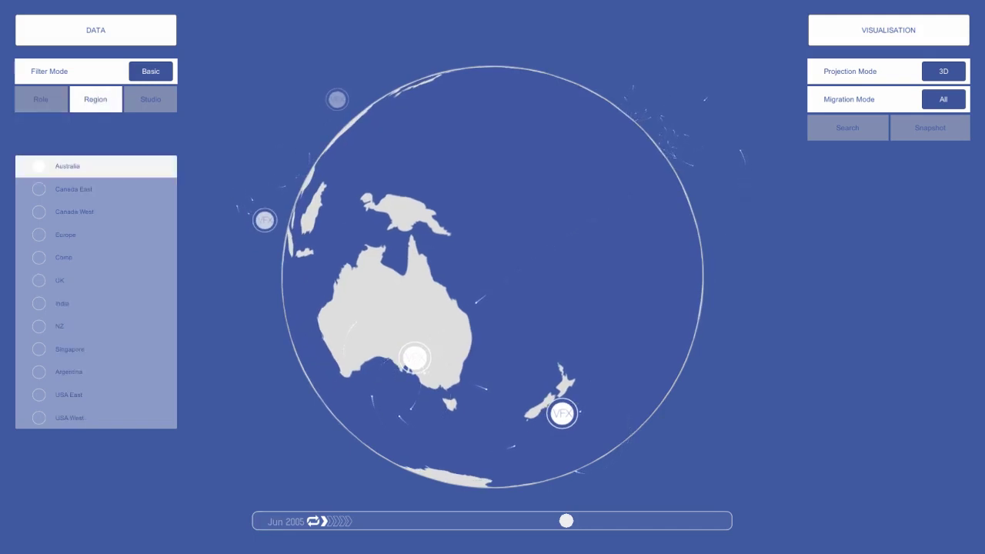
click(150, 99)
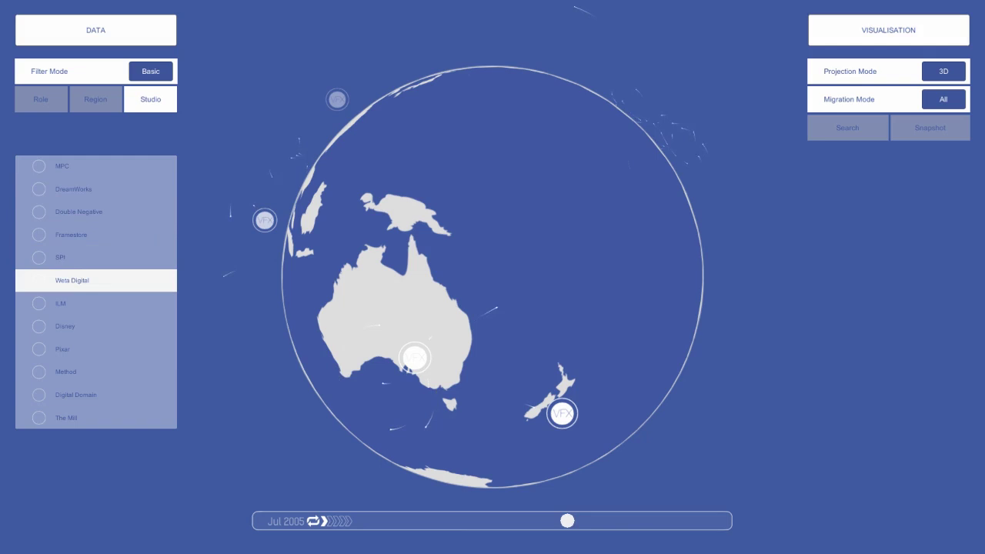
click(38, 280)
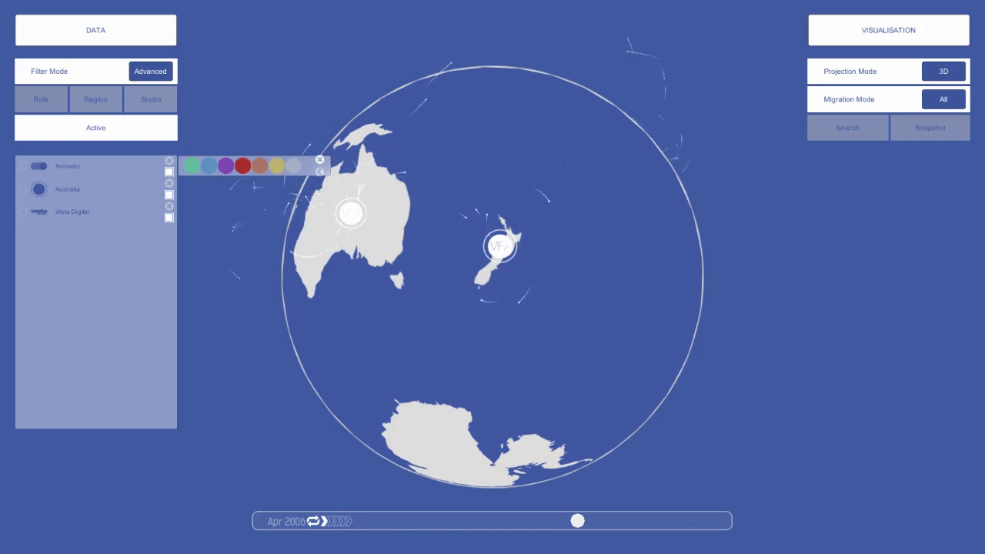
Colour the Animator filter red and remove the Australia filter from the active list.
click(242, 165)
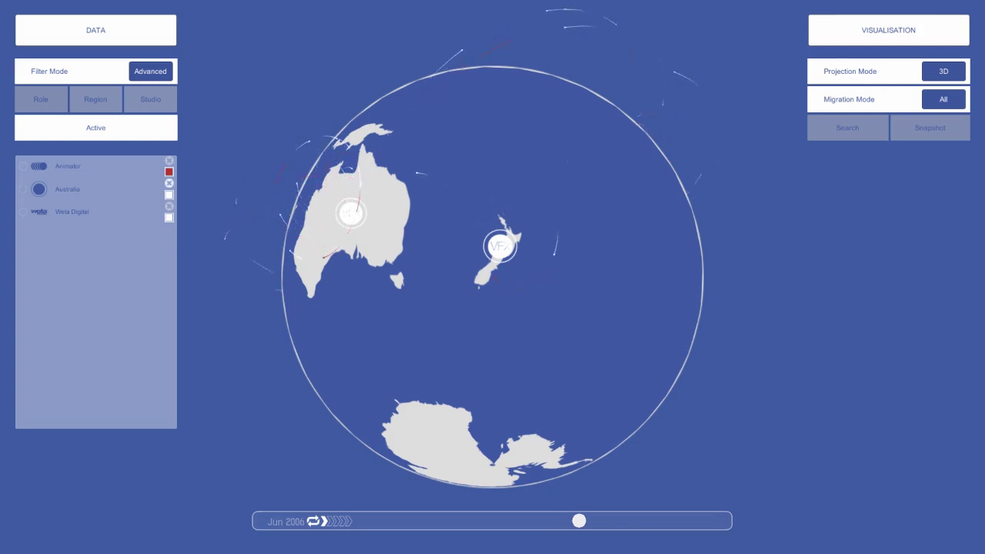
click(169, 183)
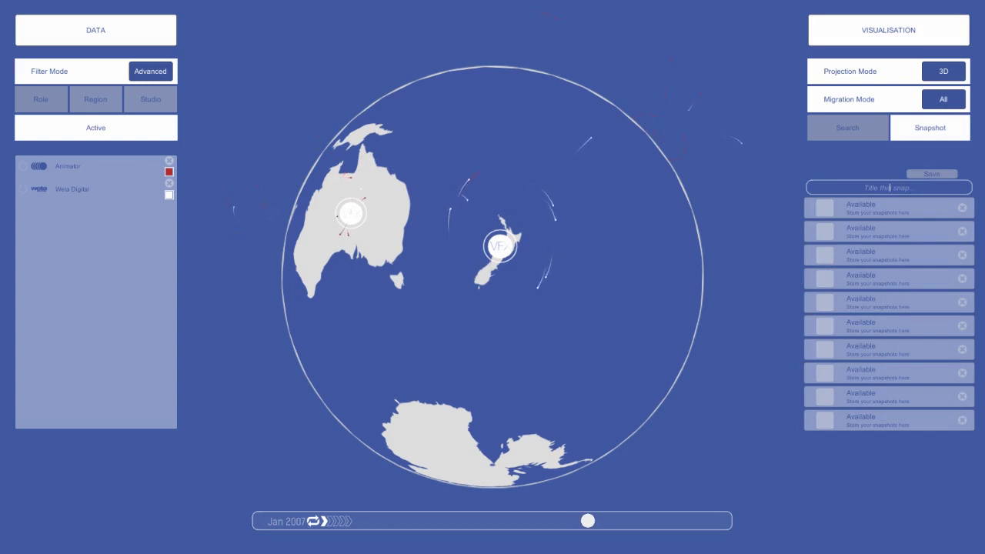
Save the filtered globe view as a snapshot titled "Animators!" and restore it from the snapshot list.
text(Animators!)
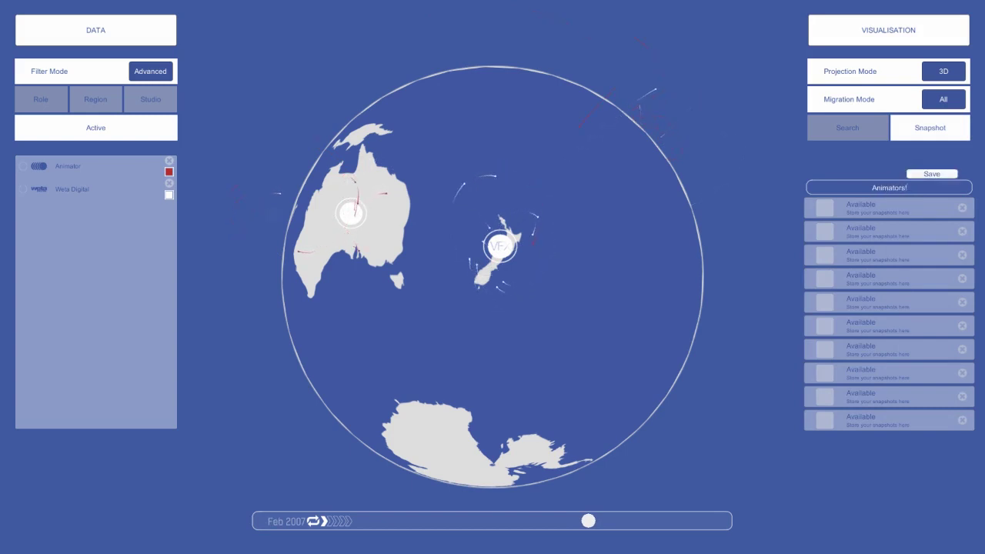
key(Return)
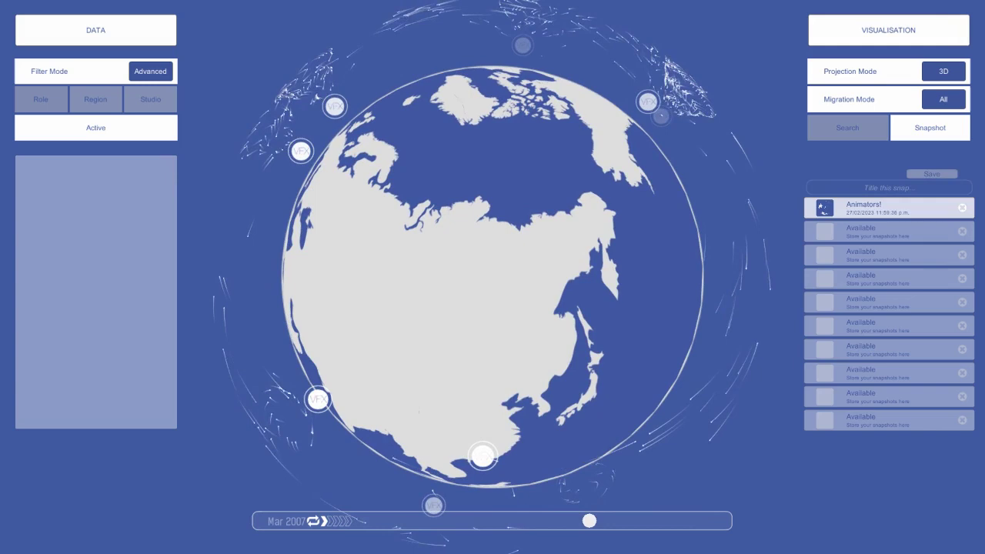
click(889, 208)
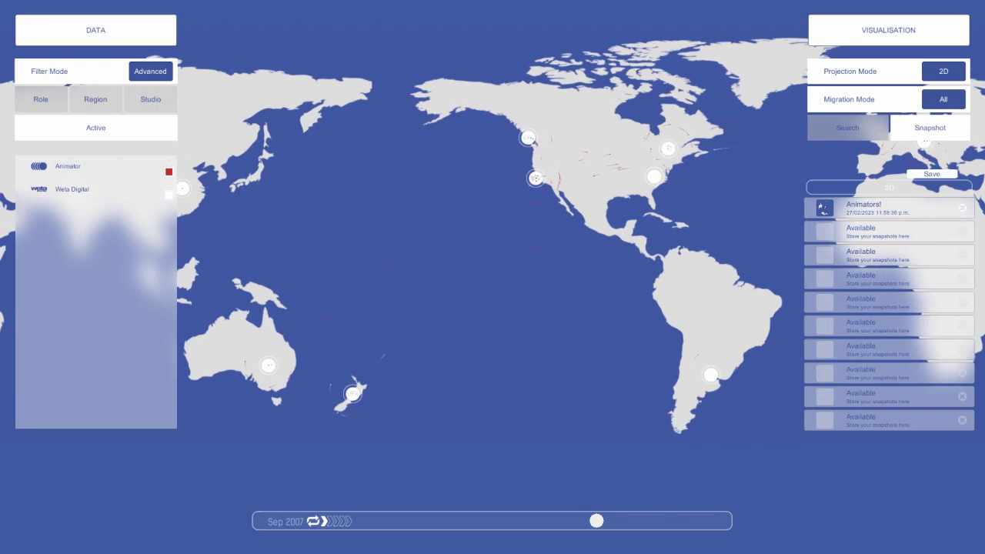
Save the flat map view as a snapshot titled "2D".
click(931, 174)
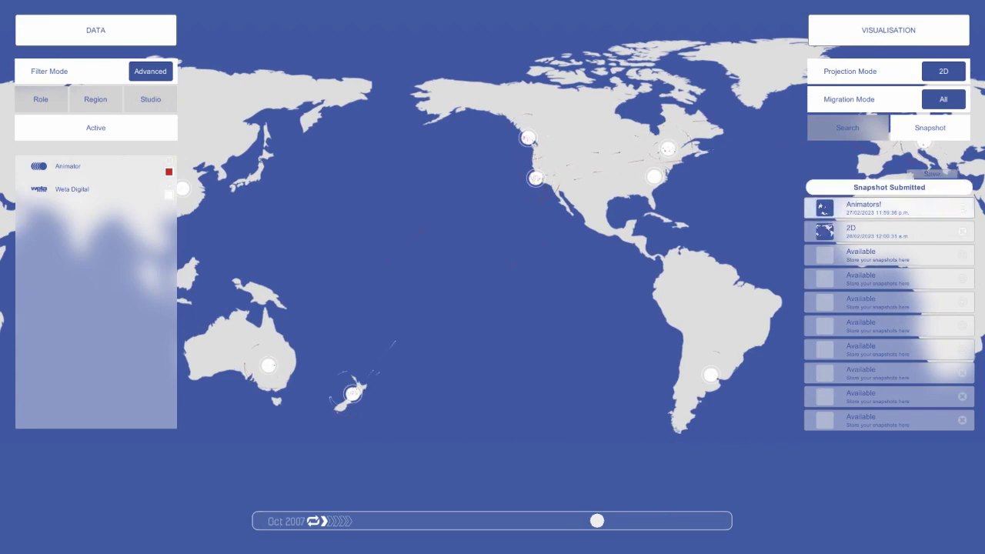
click(889, 208)
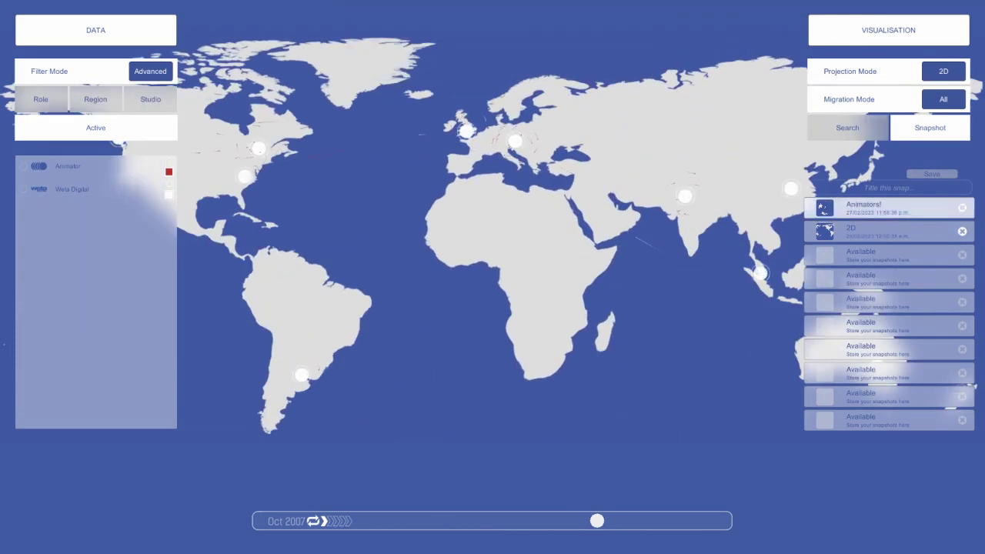
Search the visualisation for "avatar" and "weta digital", and select the Weta Digital studio result.
click(848, 127)
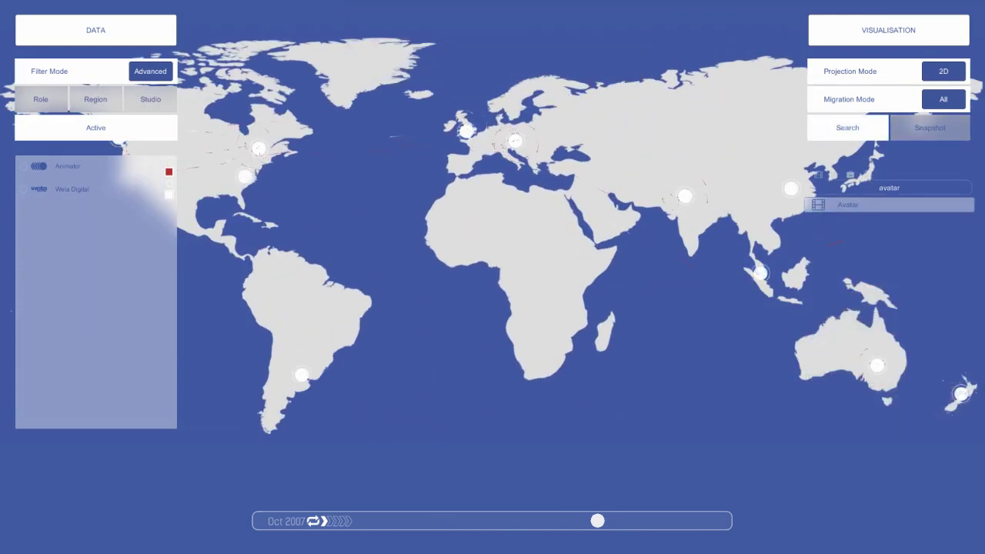
click(889, 188)
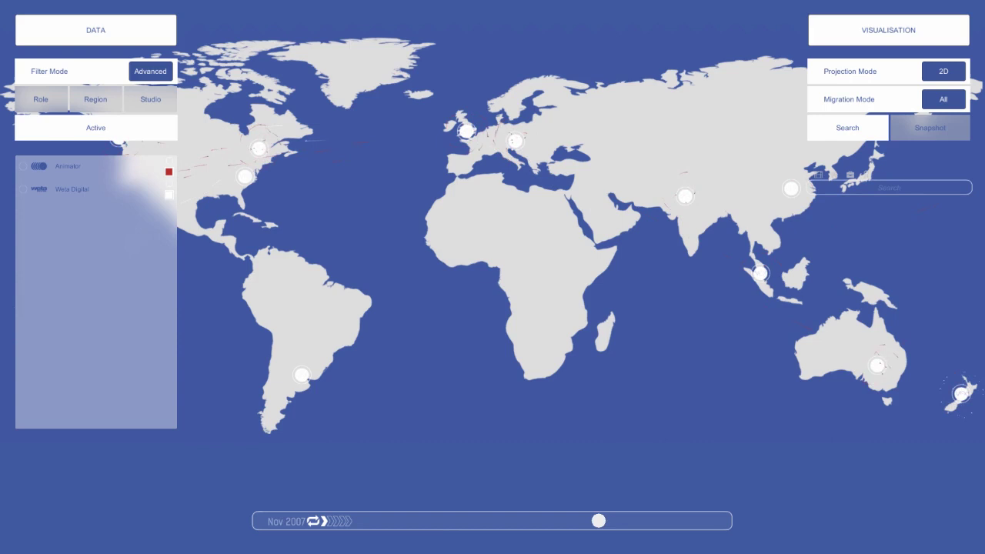
text(wel)
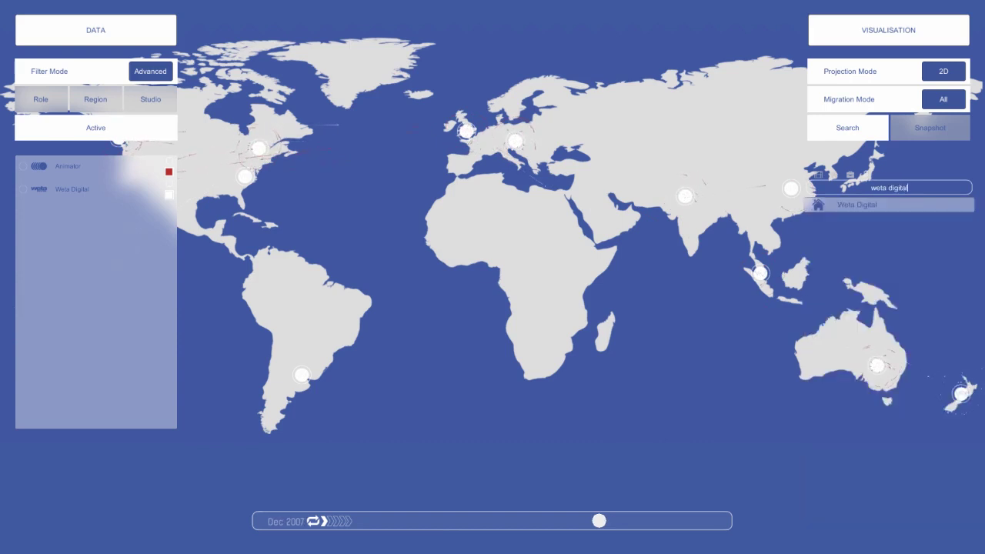
click(889, 204)
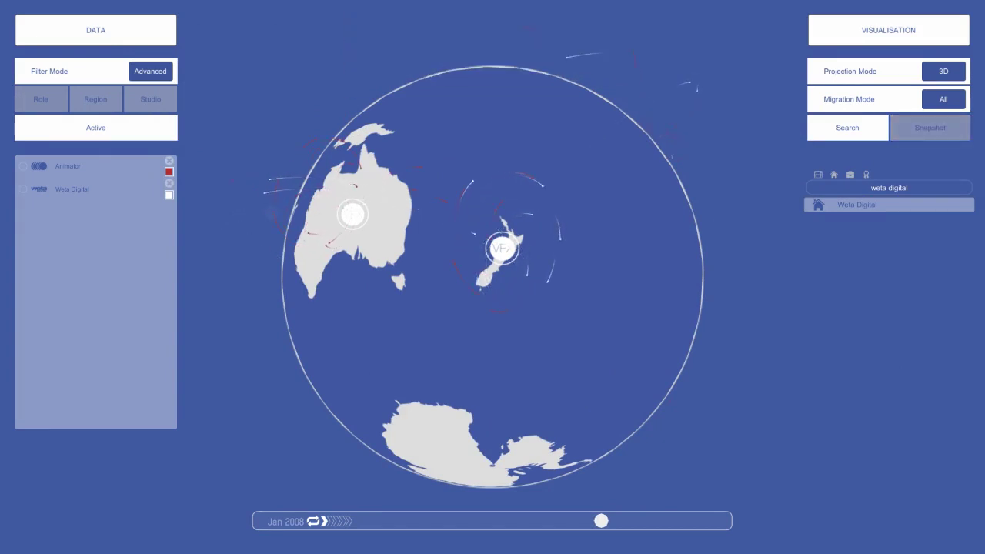
Search for "animator" and open the information card of the Animator role.
click(889, 187)
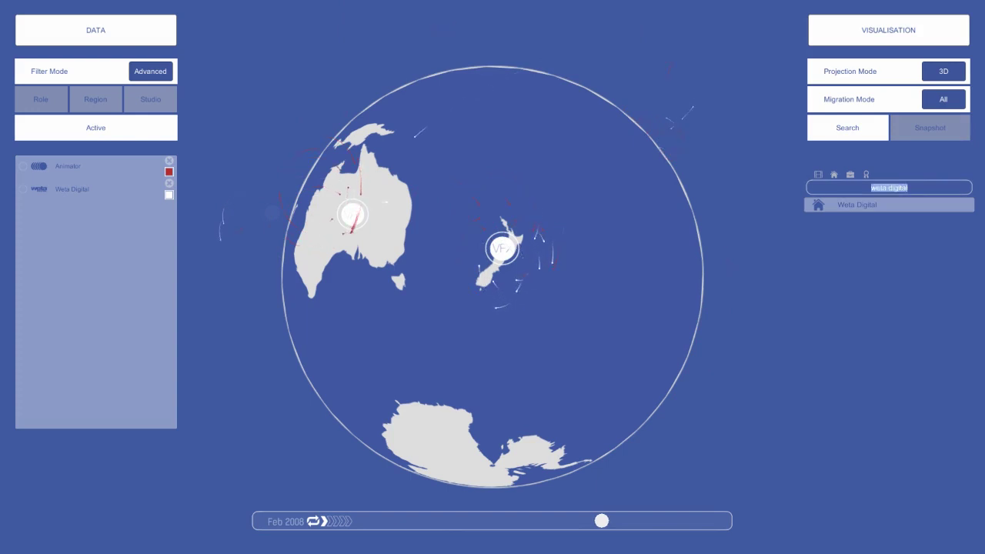
text(animator)
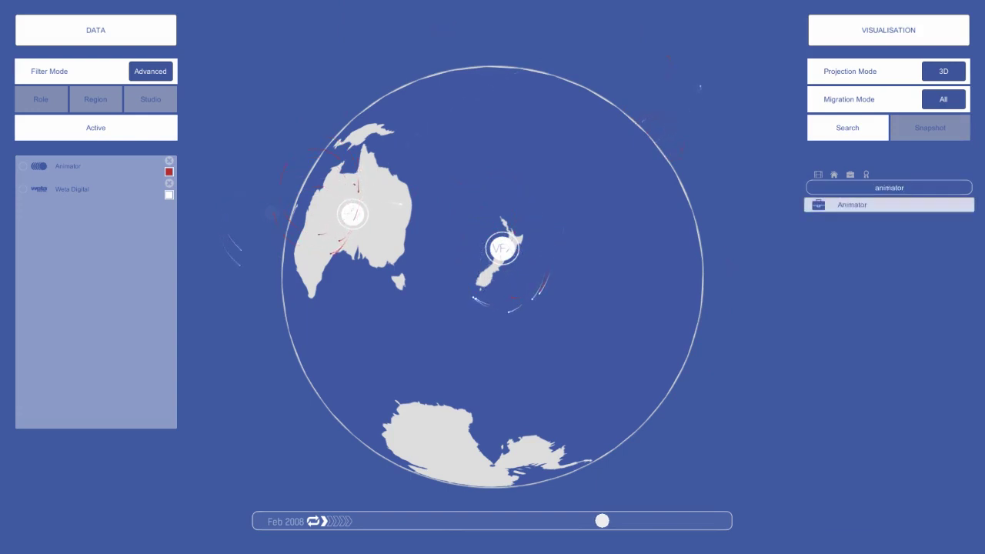
click(889, 205)
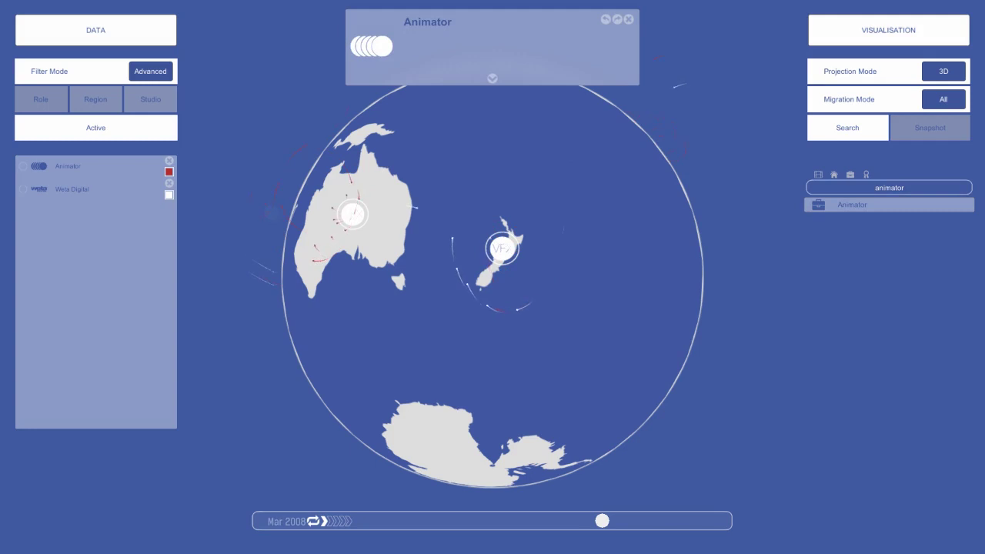
Search for "maya" and "c++", and add the Autodesk Maya and C++ skills to the active filters.
text(maya)
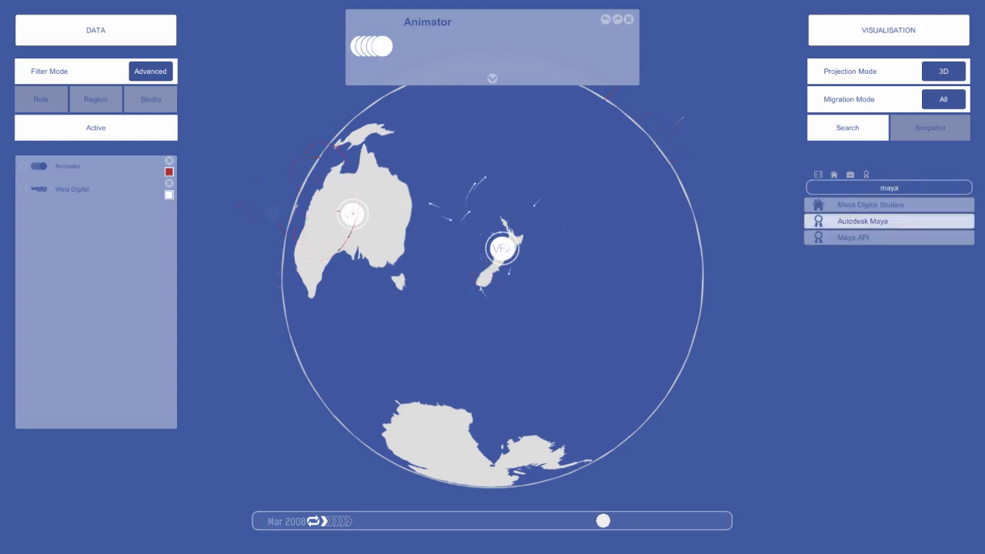
key(Return)
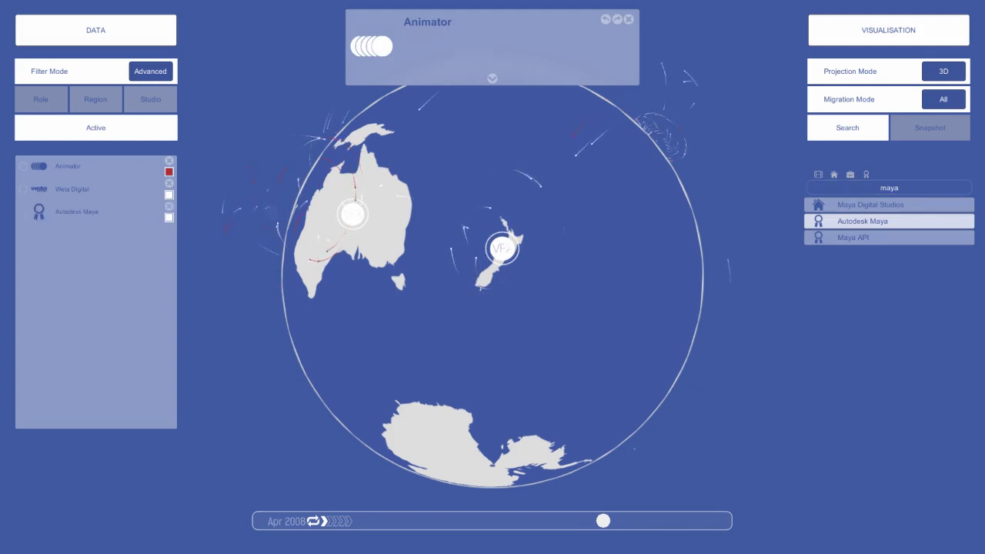
click(889, 188)
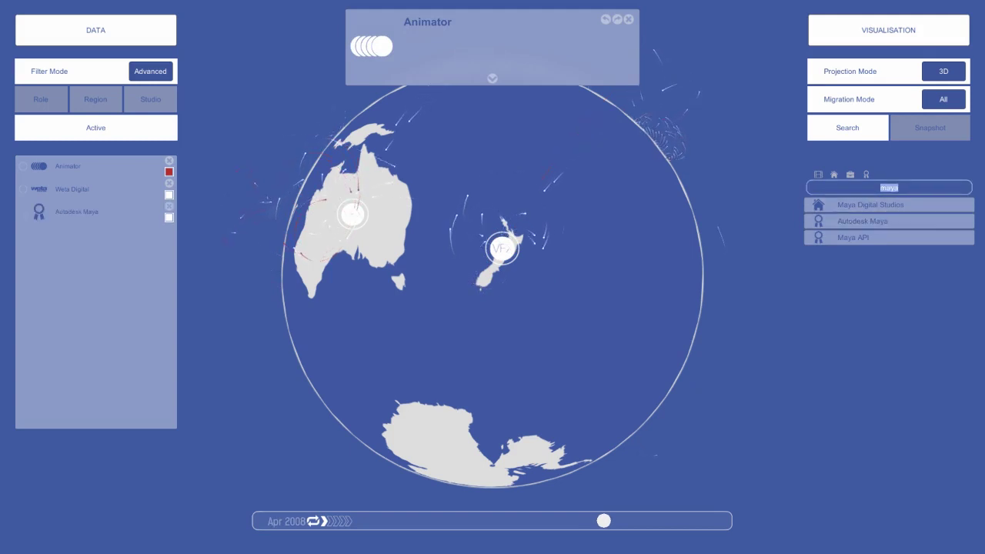
text(c++)
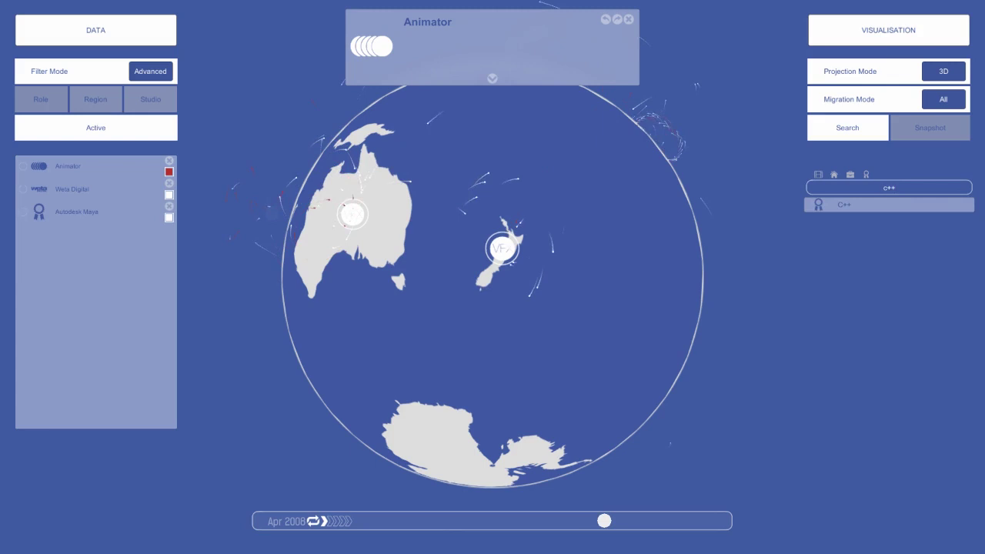
key(Return)
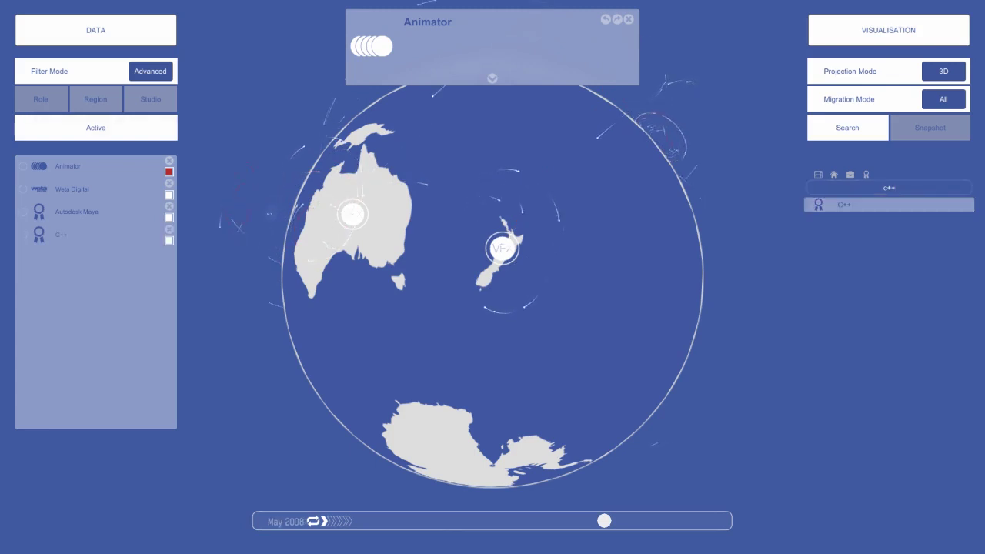
Close the Animator information card, and colour the Autodesk Maya filter purple and the C++ filter green.
click(629, 19)
click(169, 218)
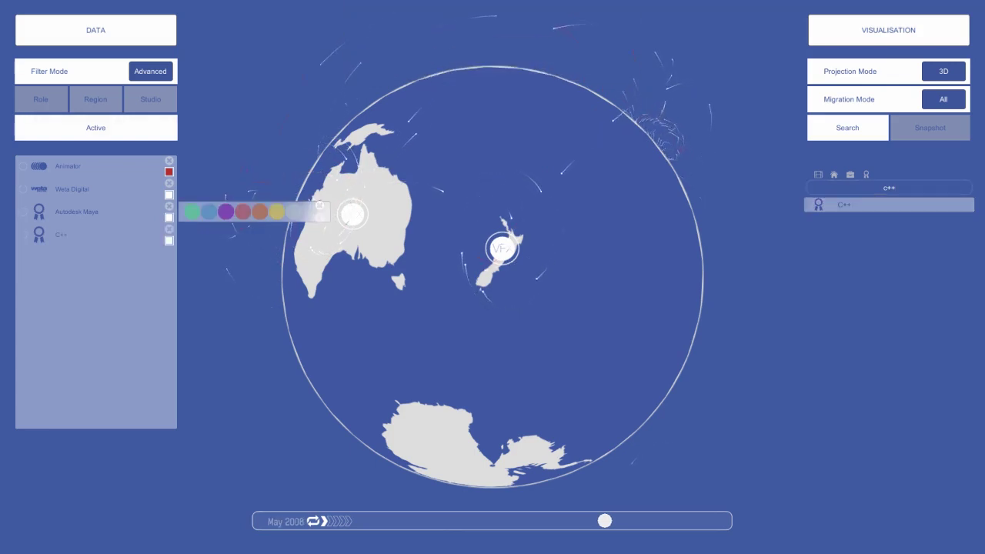
click(226, 212)
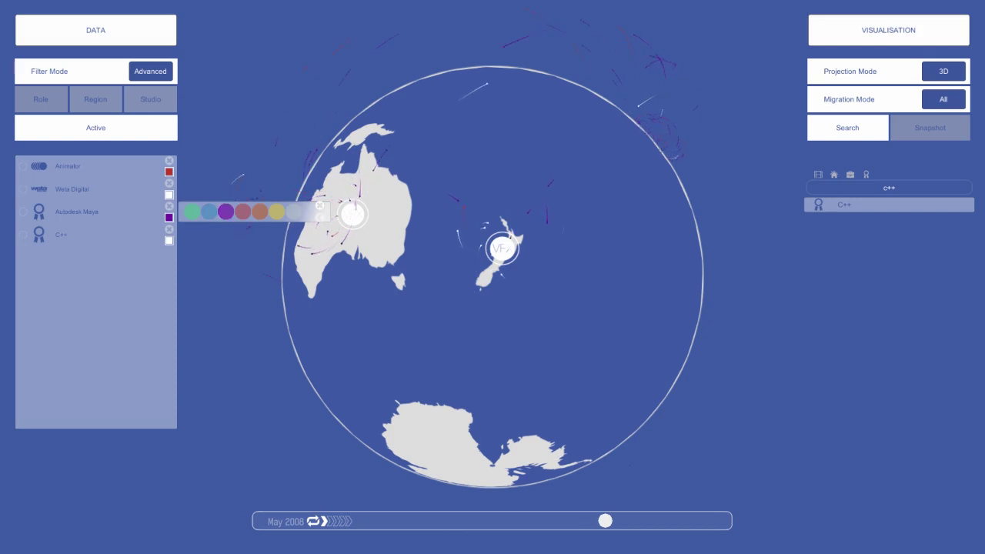
click(169, 240)
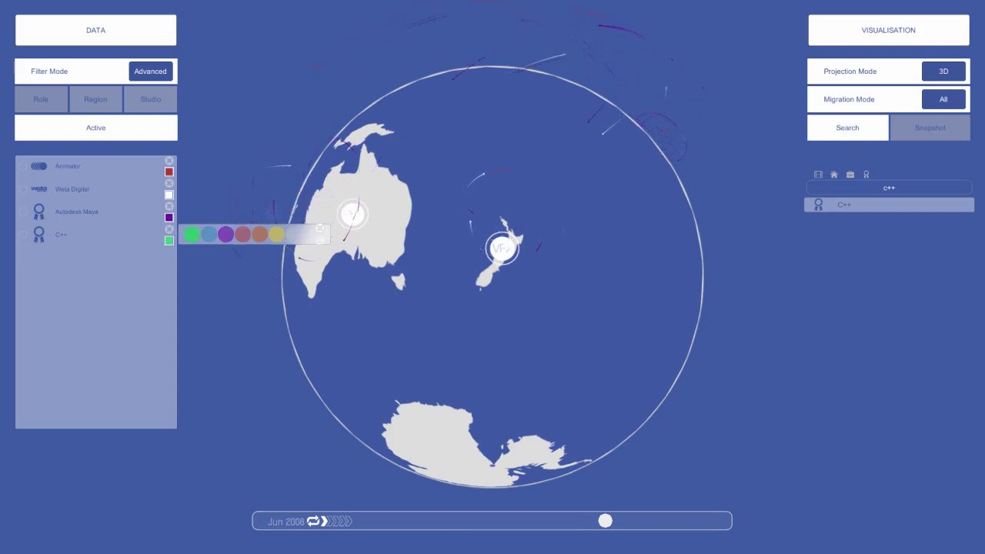
click(321, 229)
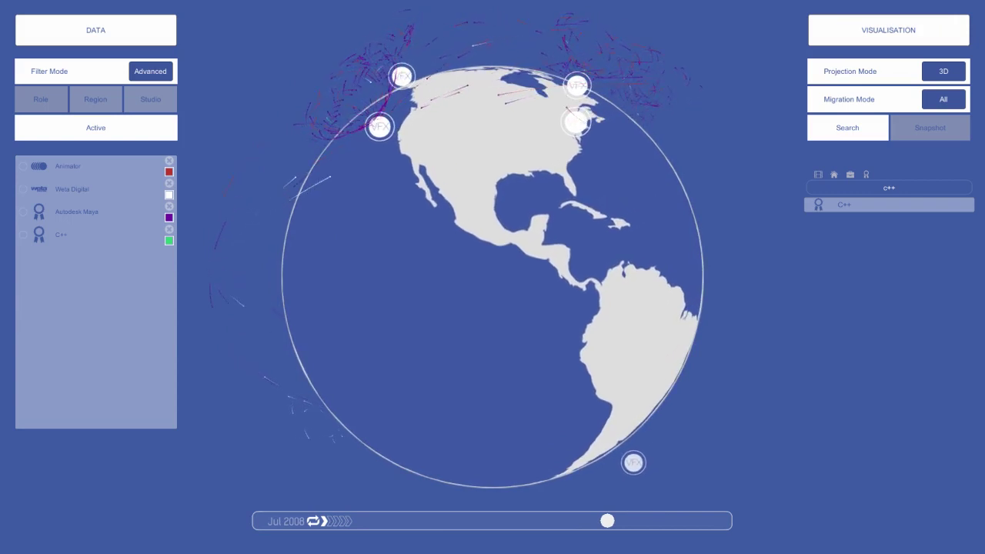
Clear the "c++" search, search for "avatar" and open the information card of the film Avatar.
click(889, 188)
key(BackSpace)
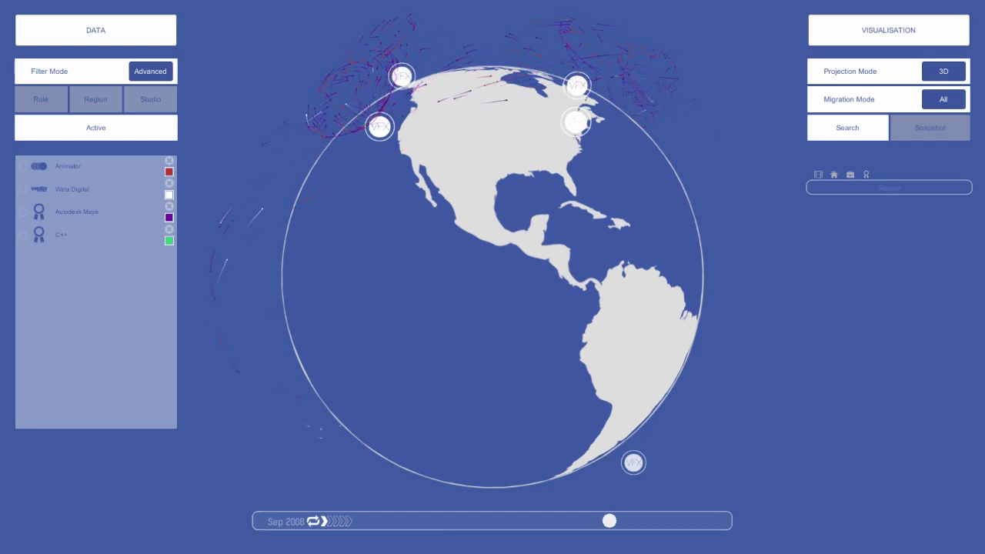
click(889, 188)
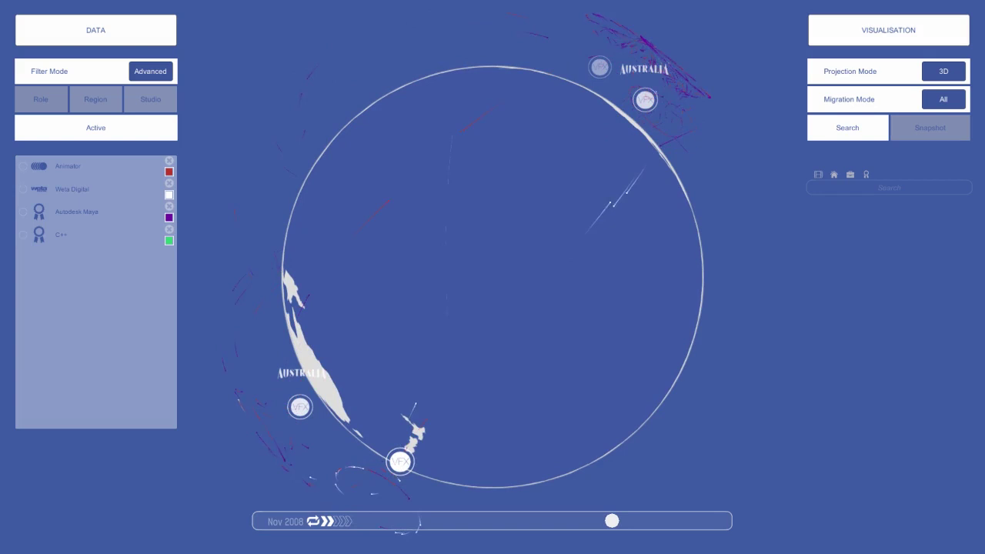
click(889, 187)
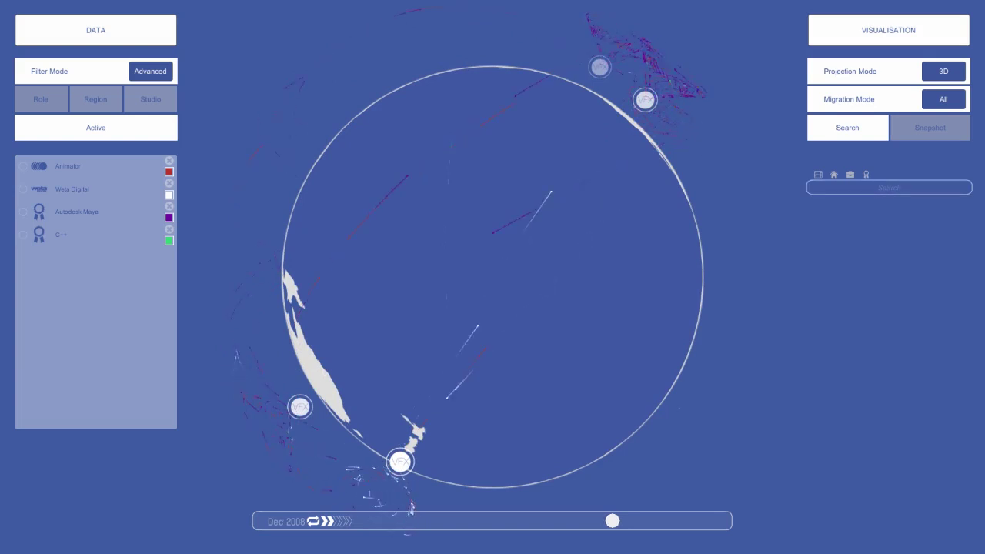
text(avatar)
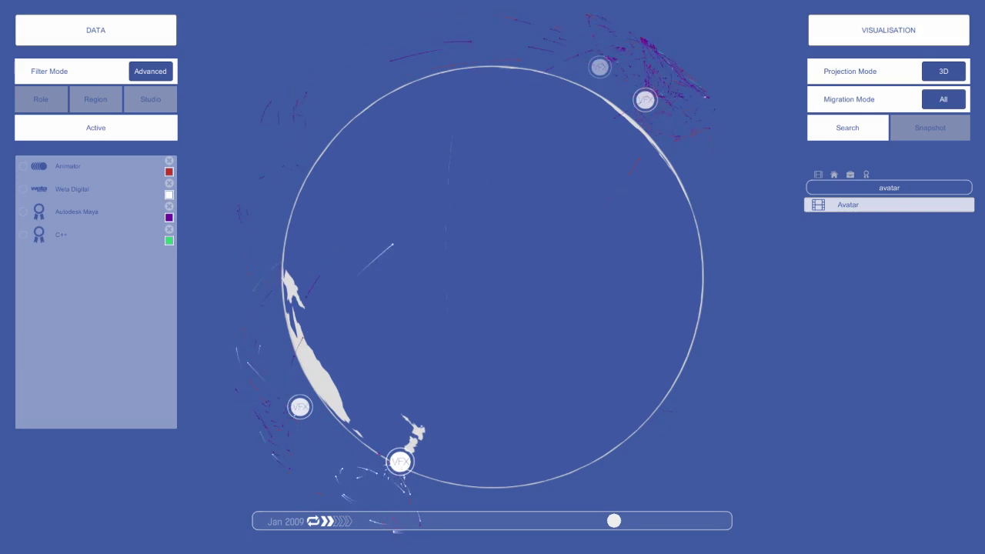
click(889, 205)
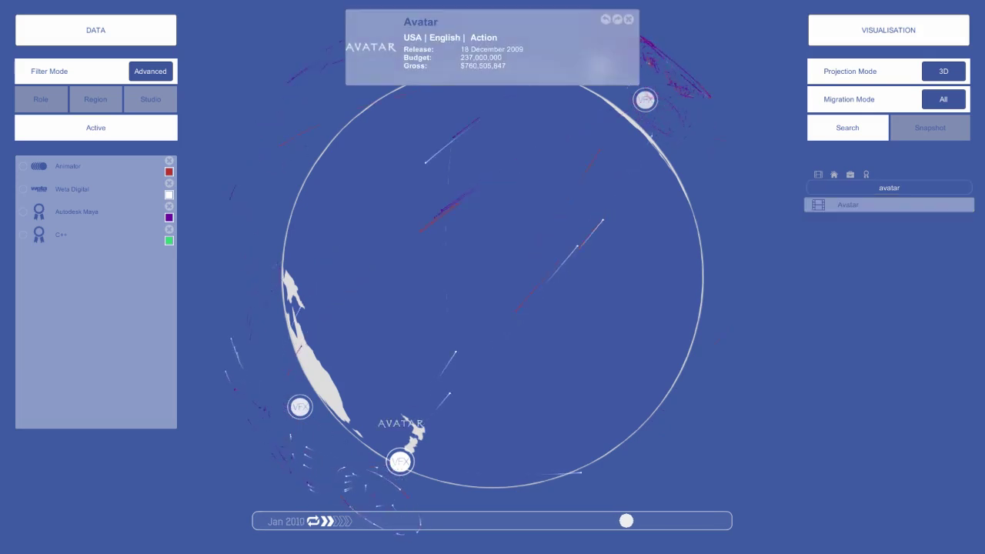
Search for "hobbit" and select An Unexpected Journey, The Battle of the Five Armies and The Desolation of Smaug in turn.
click(889, 187)
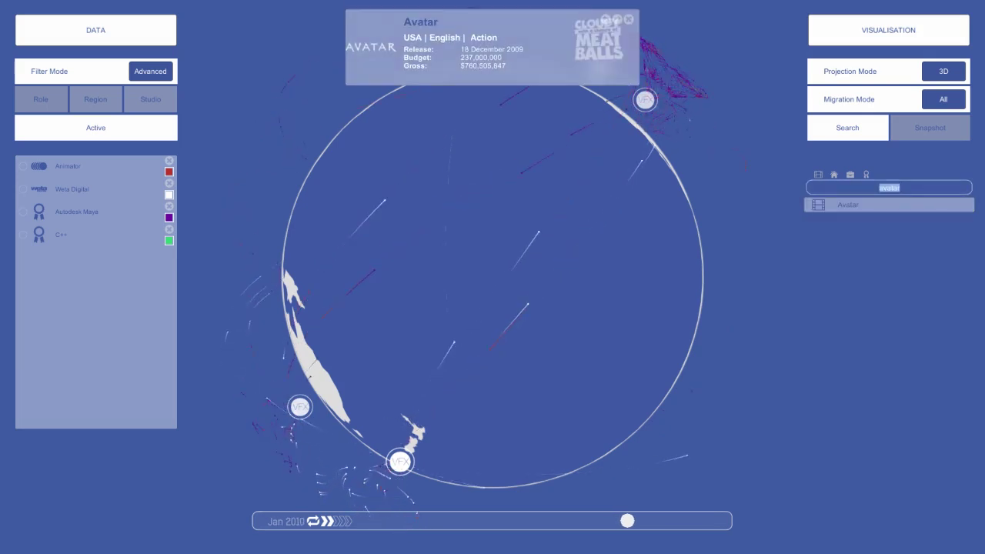
text(hobbit)
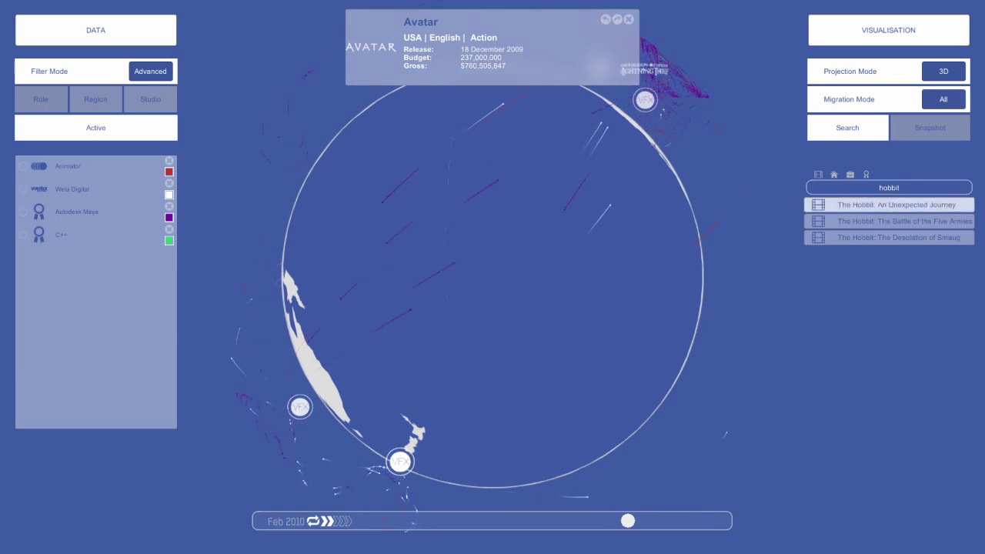
click(889, 204)
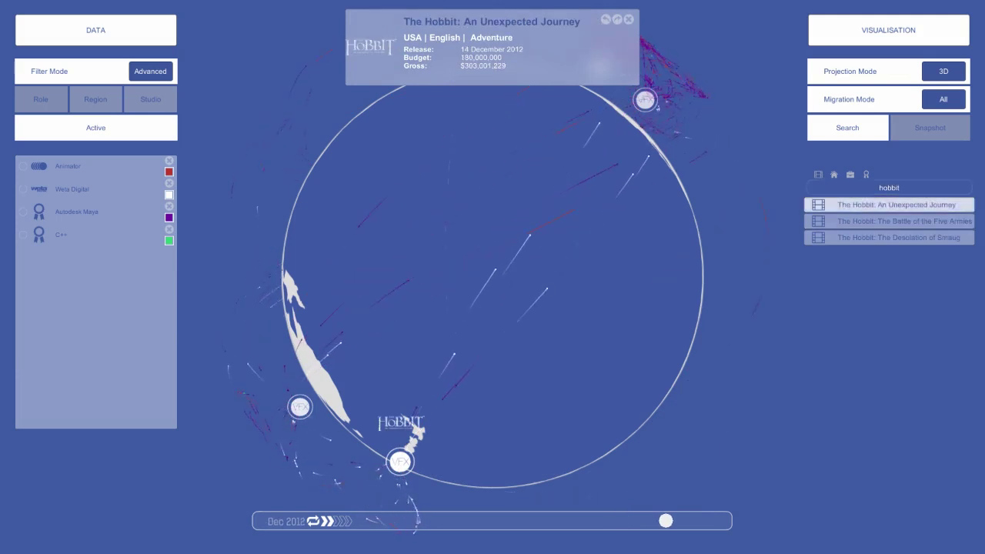
click(889, 221)
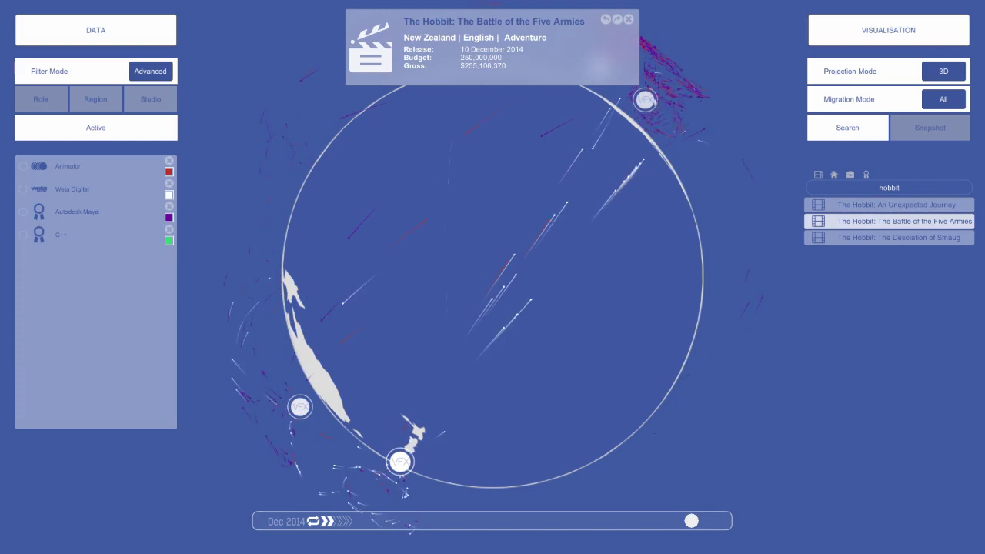
click(889, 237)
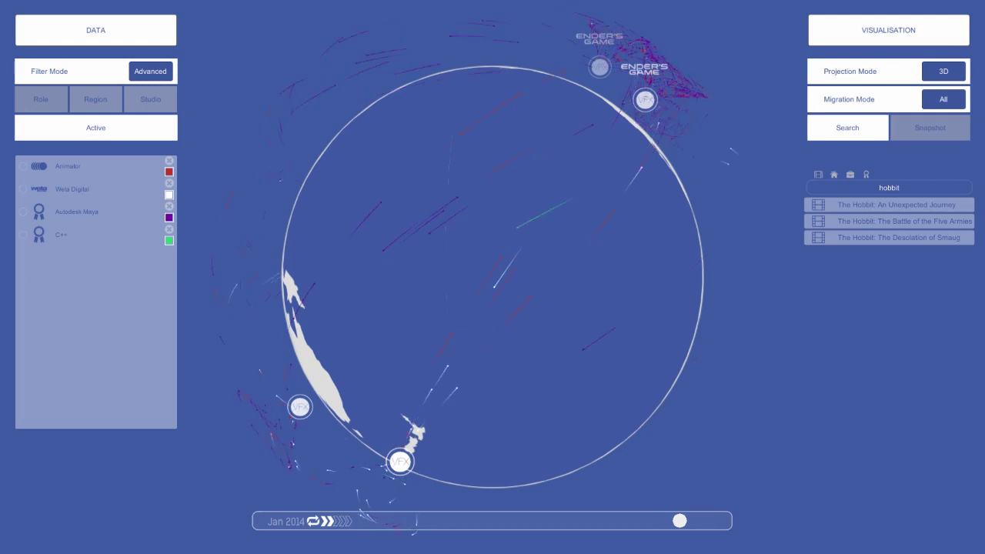
Open the radial menu of display options over the globe and highlight Hub Density.
key(Escape)
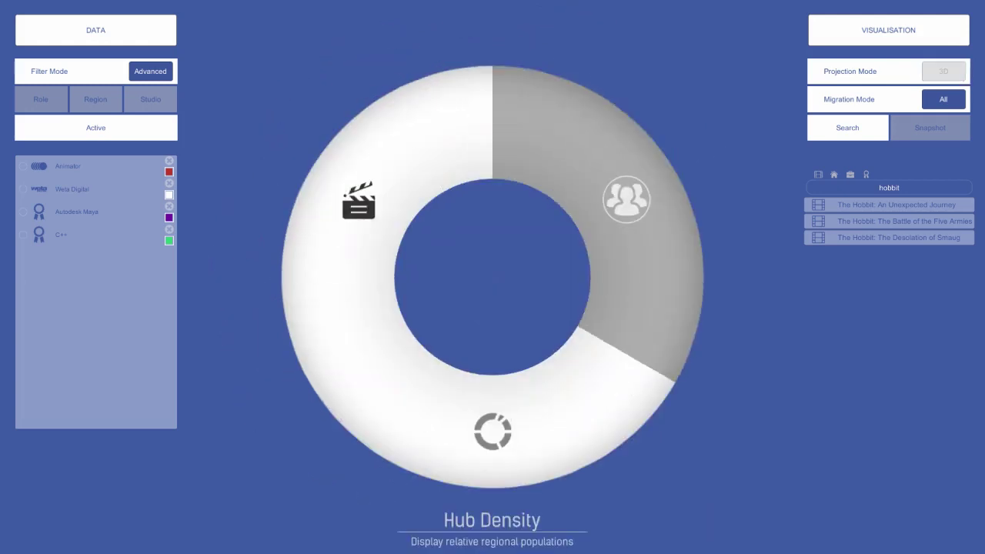